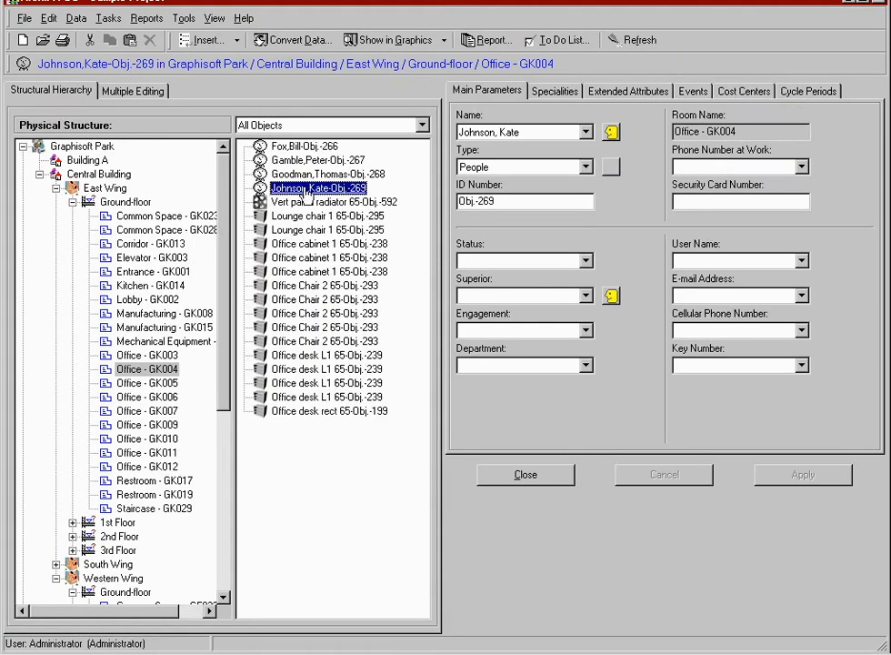
Link the chair, L-shaped desk and first cabinet beside the woman Obj.-269 in office GK004 directly to her, using "link directly to parent" and "keep relations"
click(491, 472)
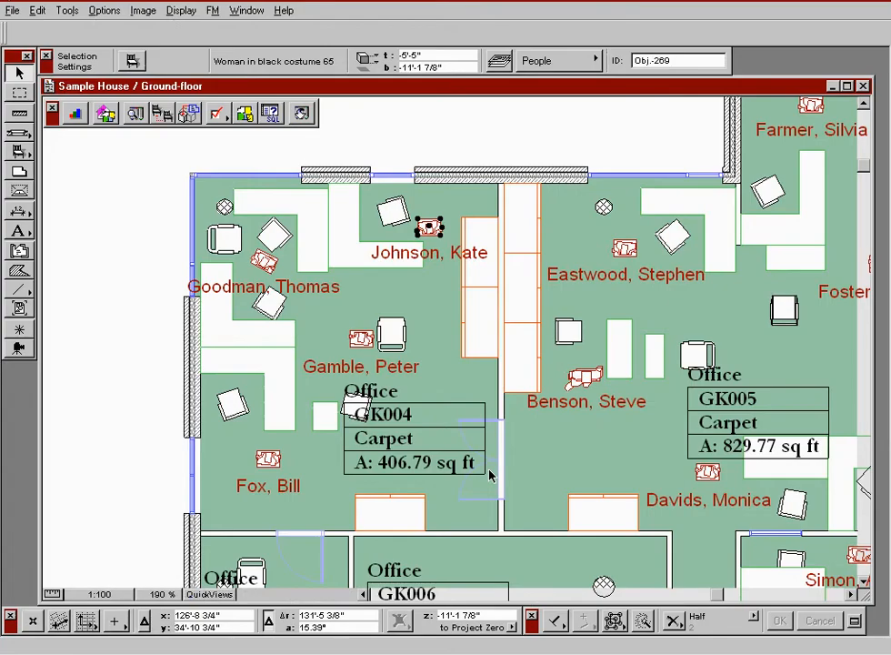
click(442, 338)
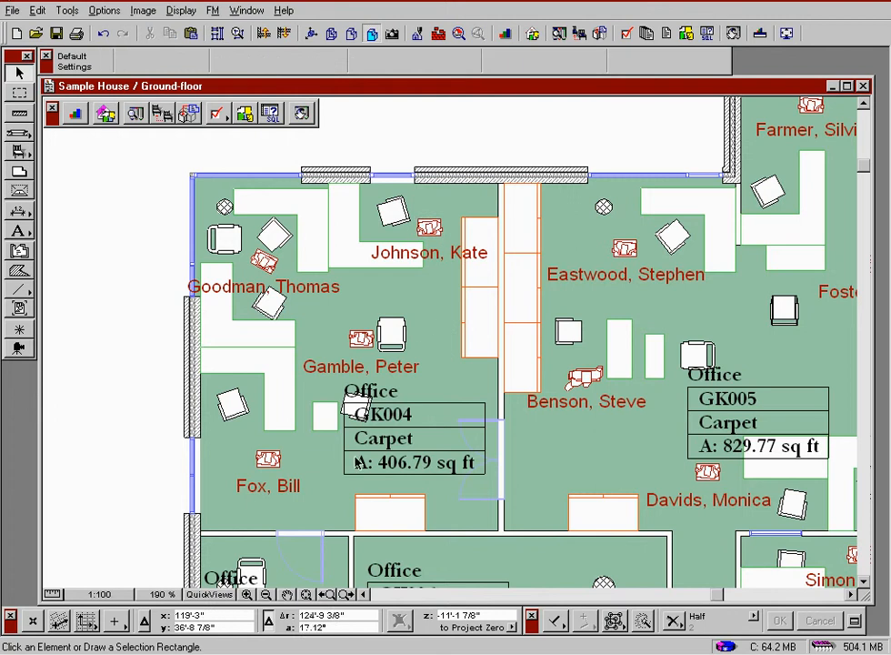
click(253, 594)
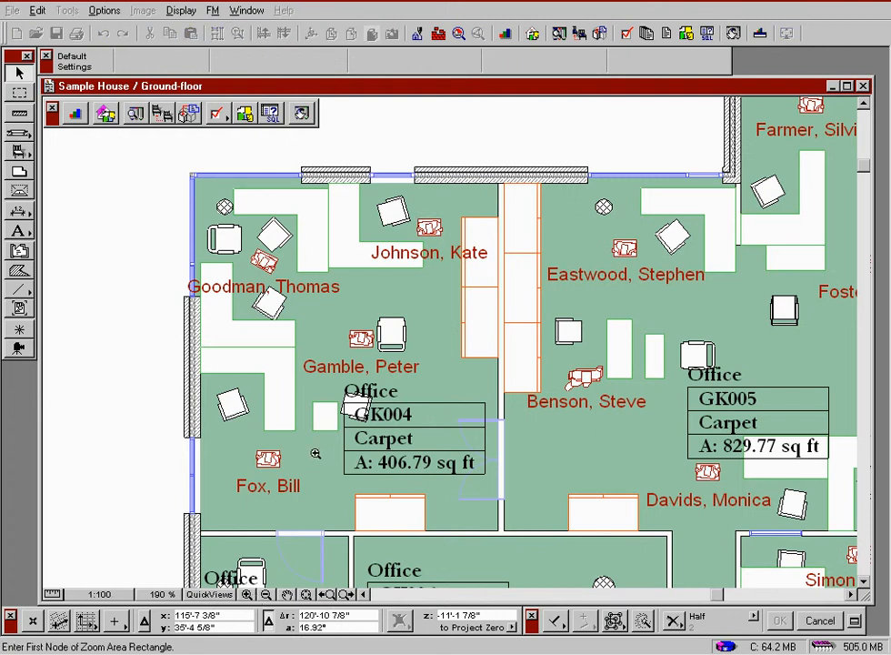
click(312, 358)
click(512, 161)
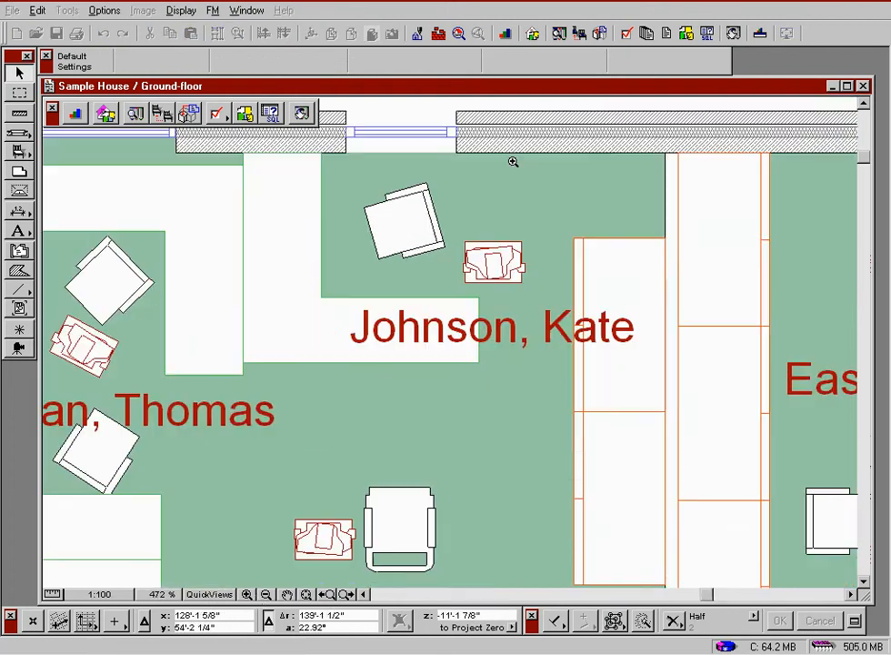
click(404, 227)
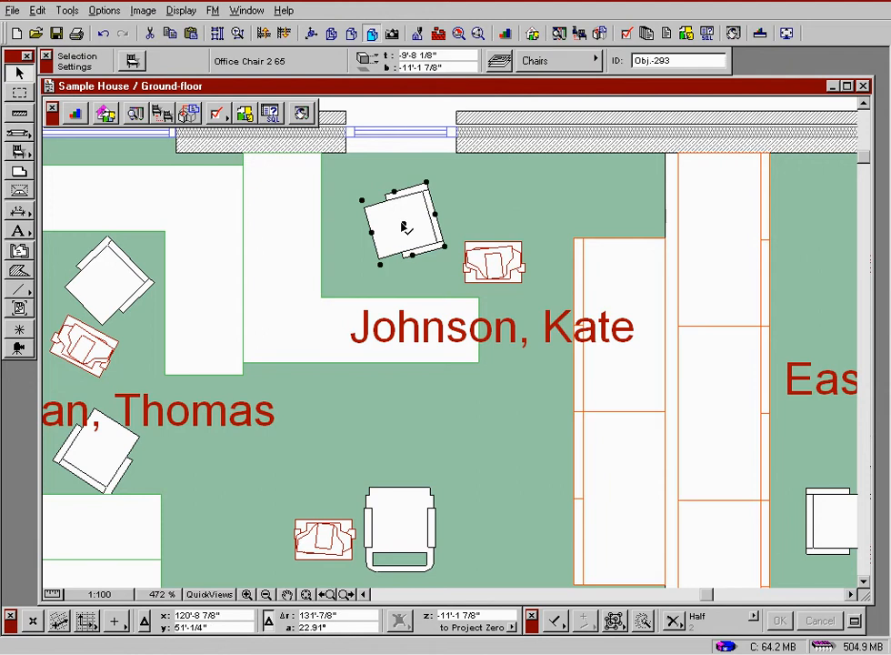
shift+click(479, 300)
shift+click(574, 243)
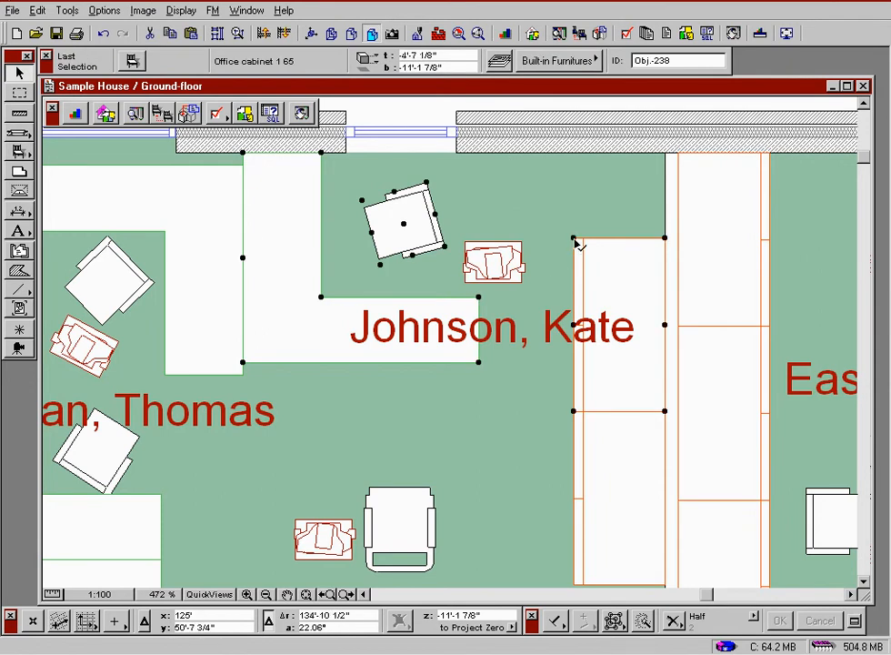
click(164, 117)
click(346, 327)
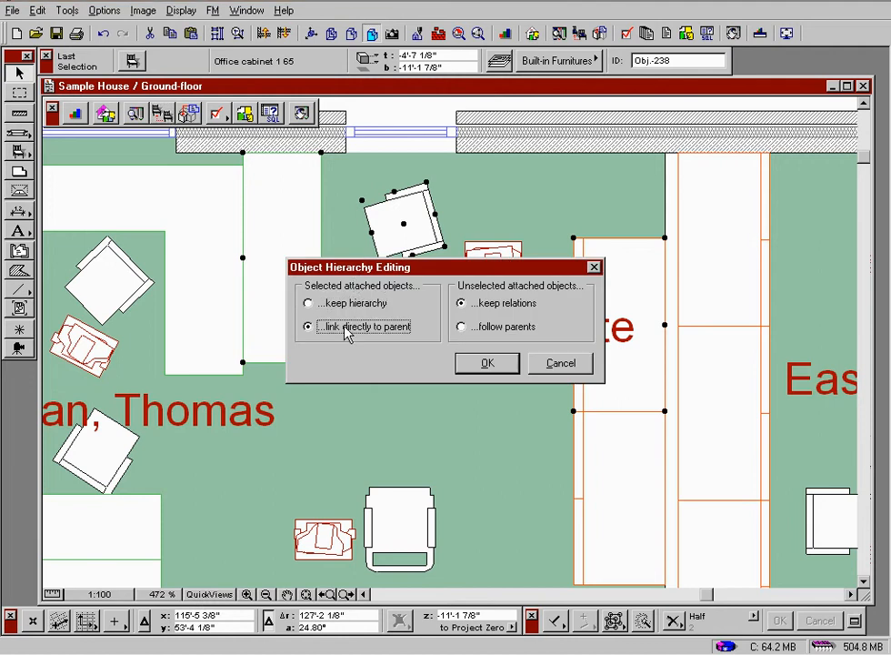
click(468, 363)
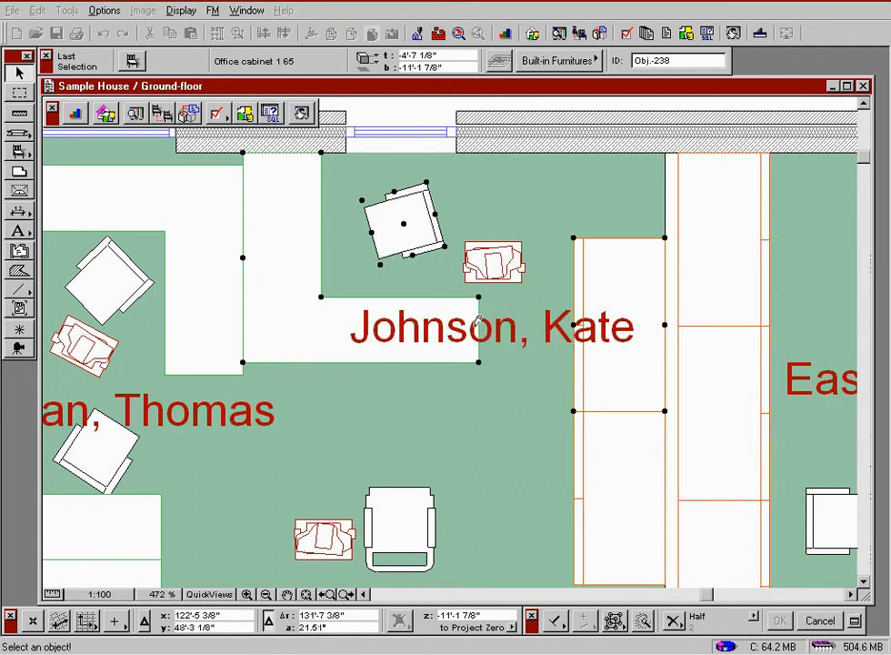
key(Escape)
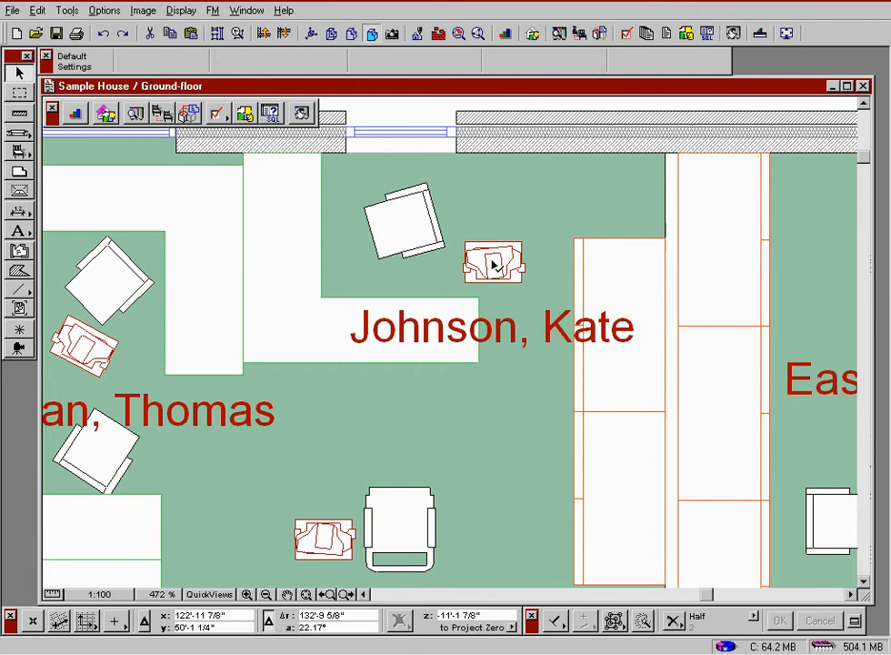
Look up the woman Obj.-269 in the database and check the furniture attached to her
click(492, 263)
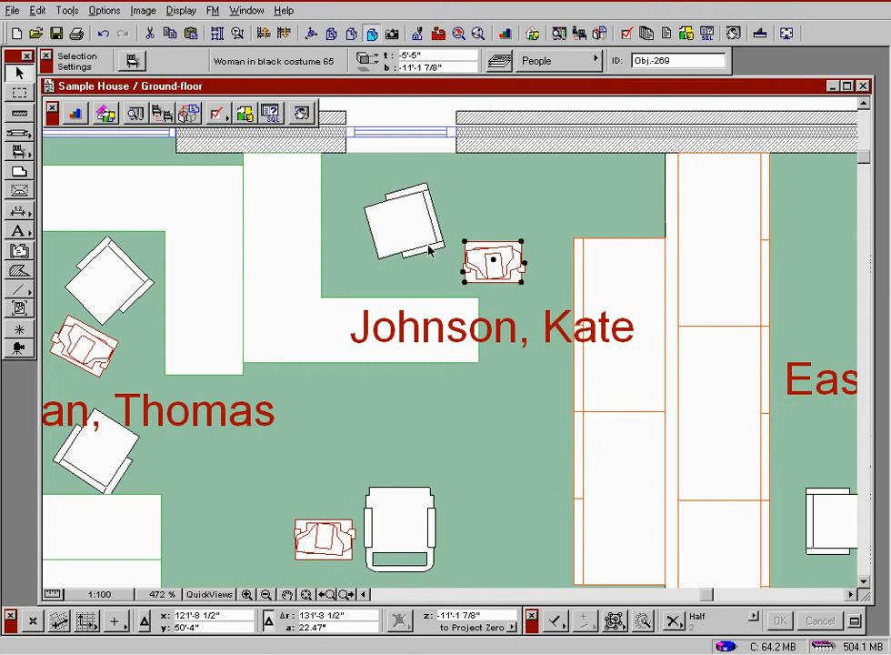
click(135, 113)
click(243, 188)
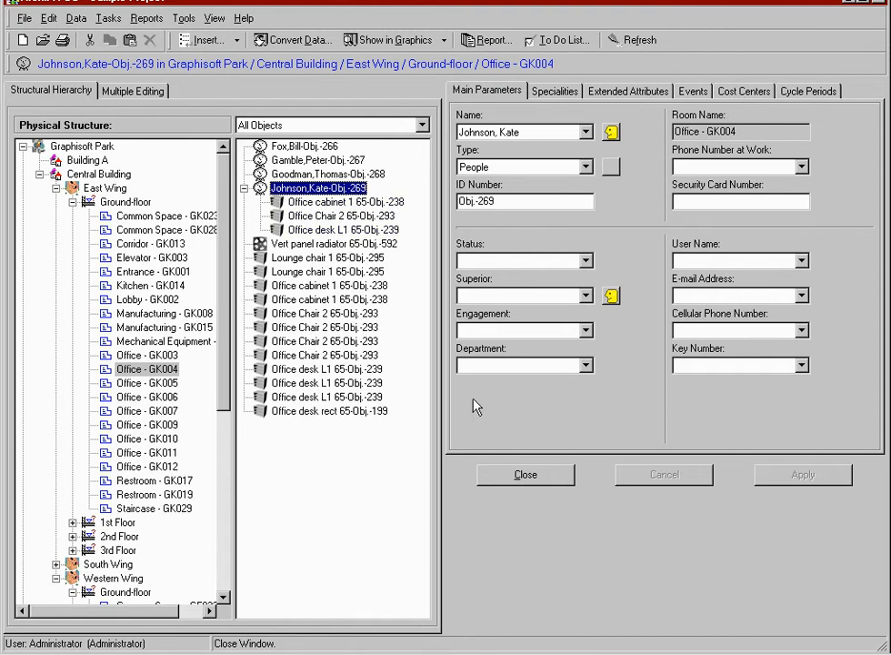
click(525, 474)
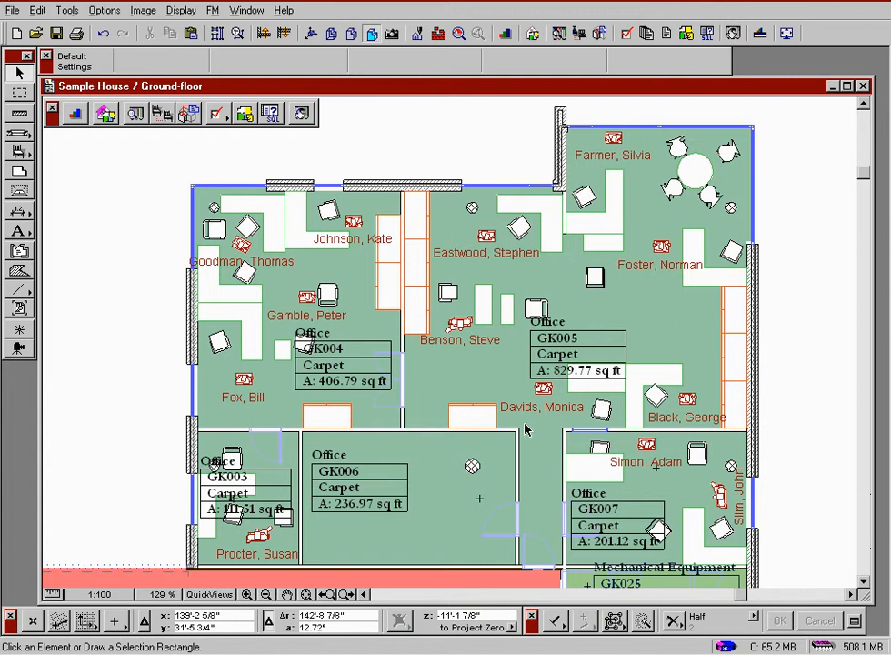
Open office GK004 in the database and move the person Obj.-269 with her attached furniture to Office - GK006
click(393, 392)
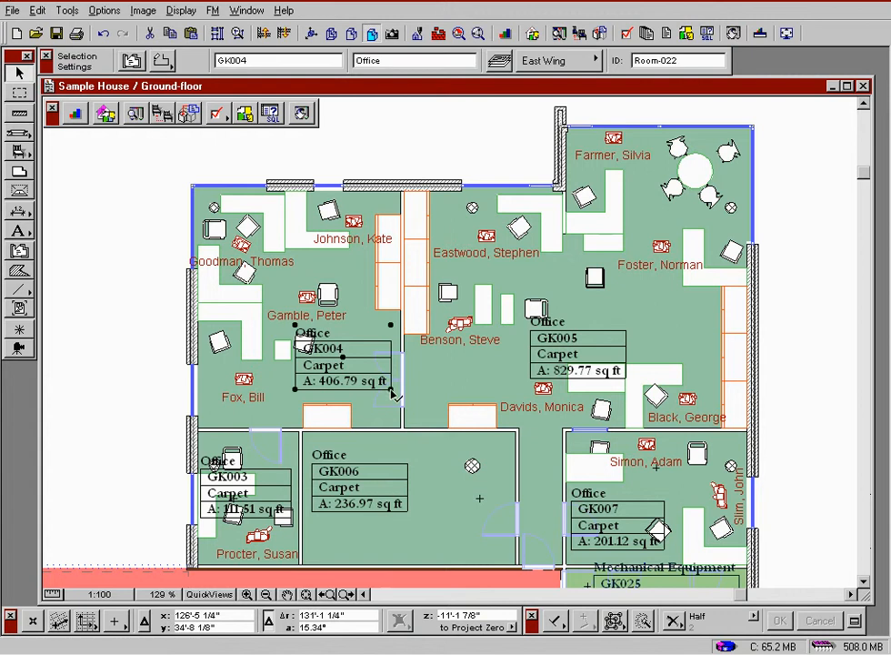
click(139, 119)
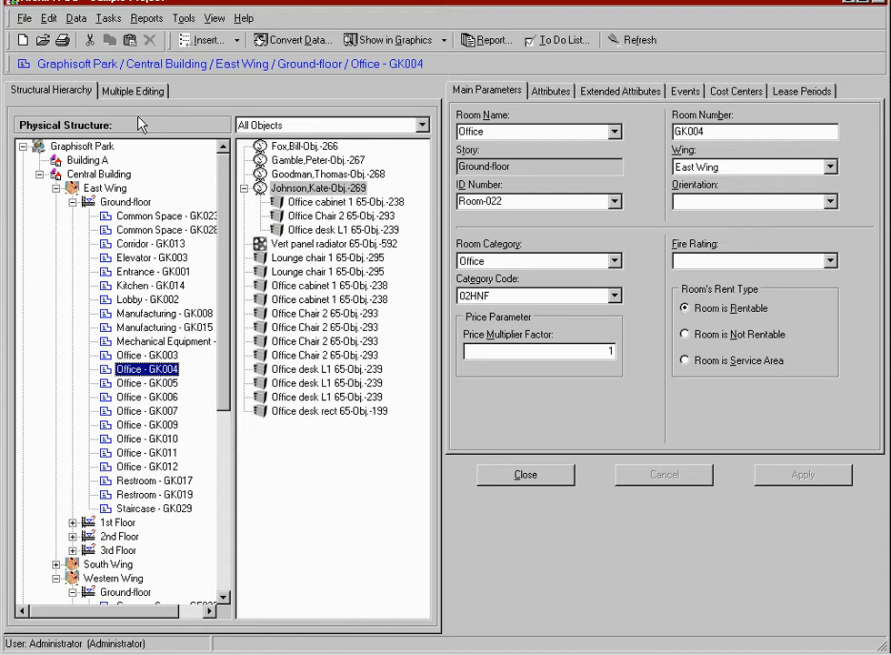
click(282, 189)
drag(282, 189, 199, 402)
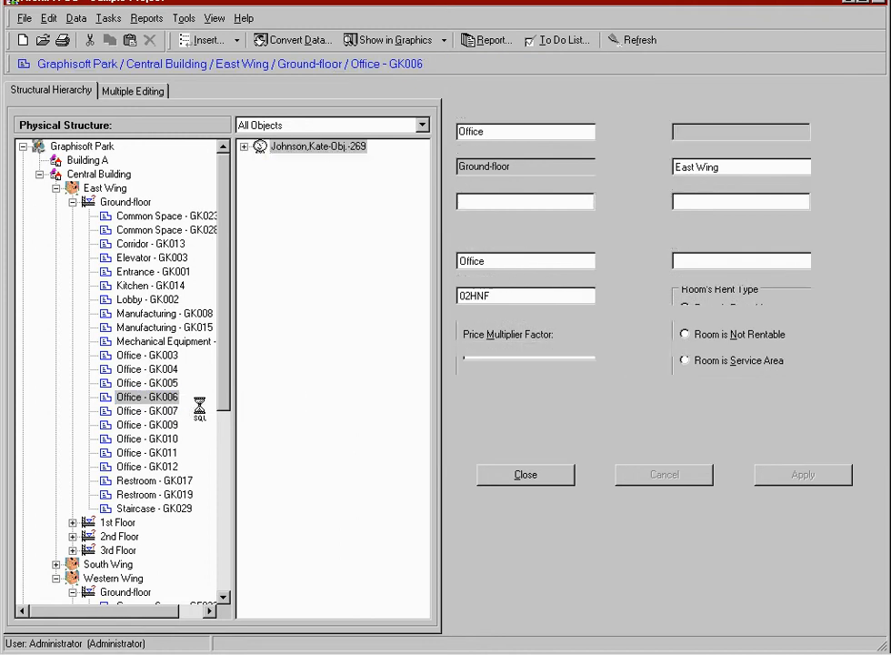
Show Office - GK006 in the floor plan and move the office chair to the lower middle of the room
click(173, 400)
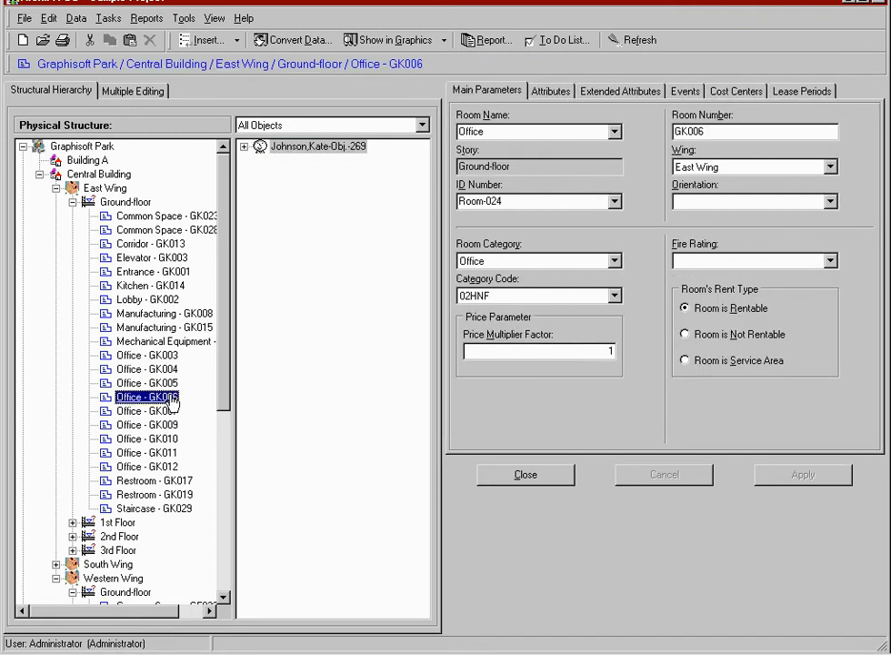
right_click(173, 401)
click(218, 403)
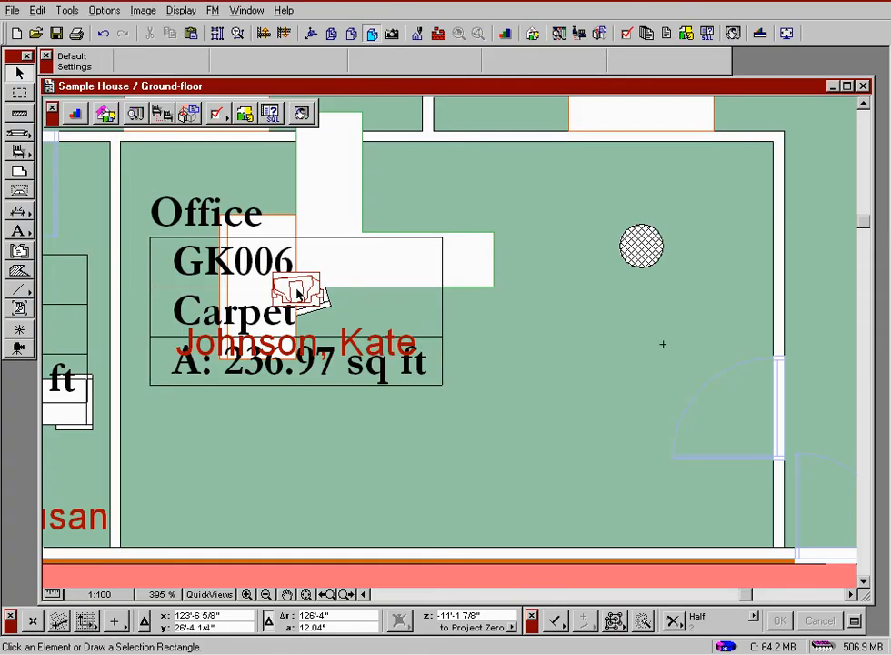
click(296, 290)
key(ctrl+d)
click(296, 289)
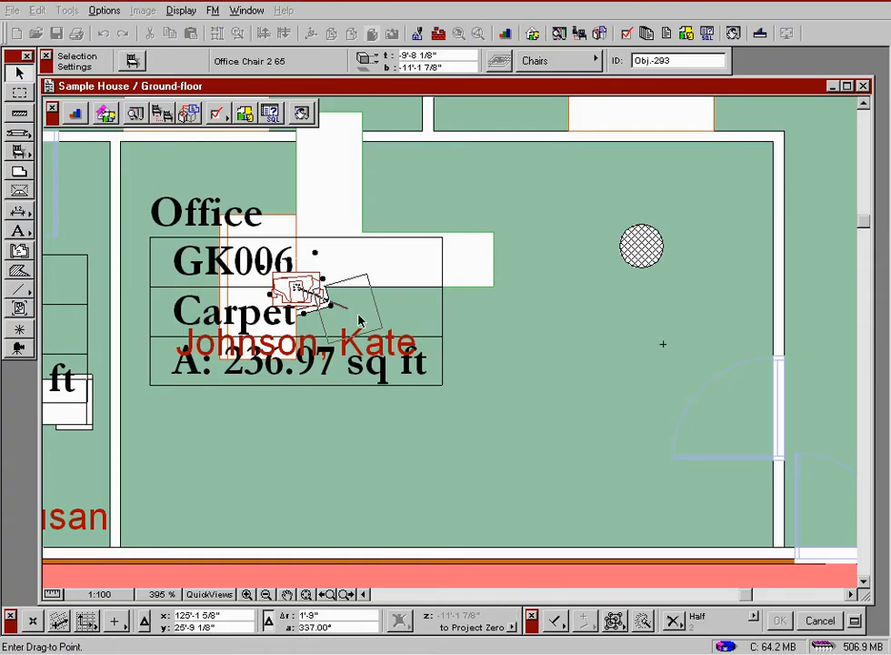
click(469, 464)
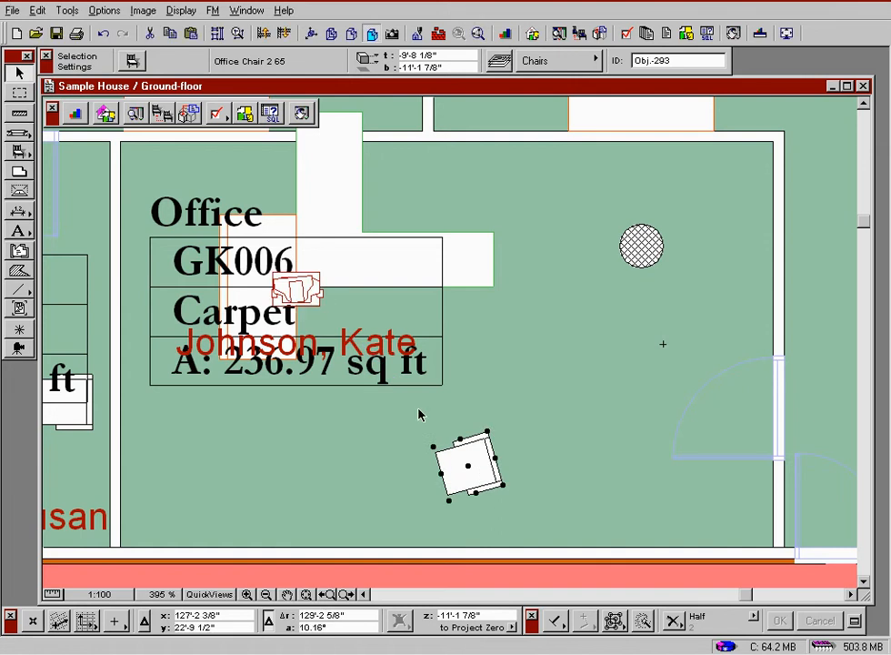
click(420, 415)
Move the L-shaped desk in office GK006 so that its long side lies just above the office chair
click(495, 291)
key(ctrl+d)
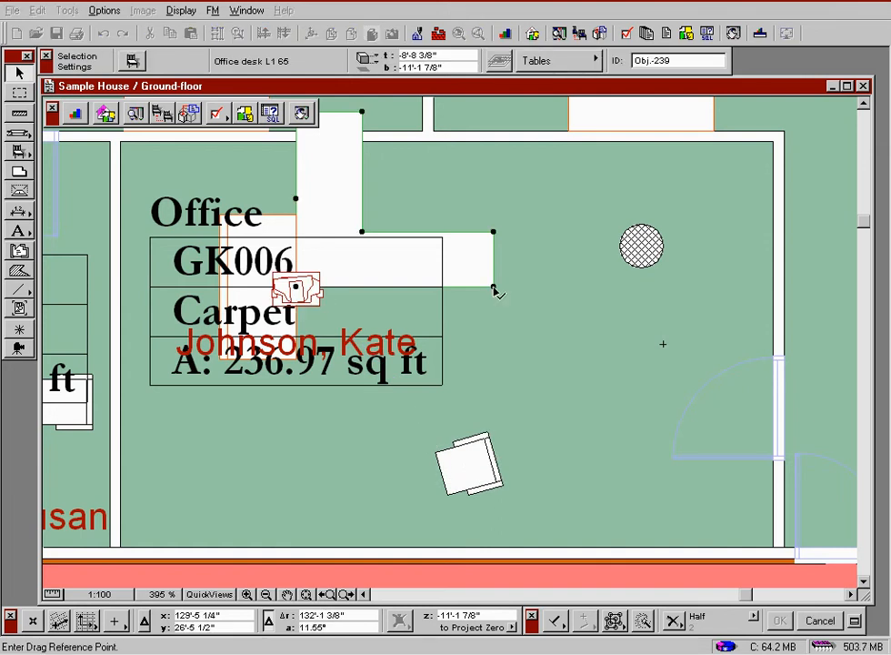
click(493, 287)
click(572, 421)
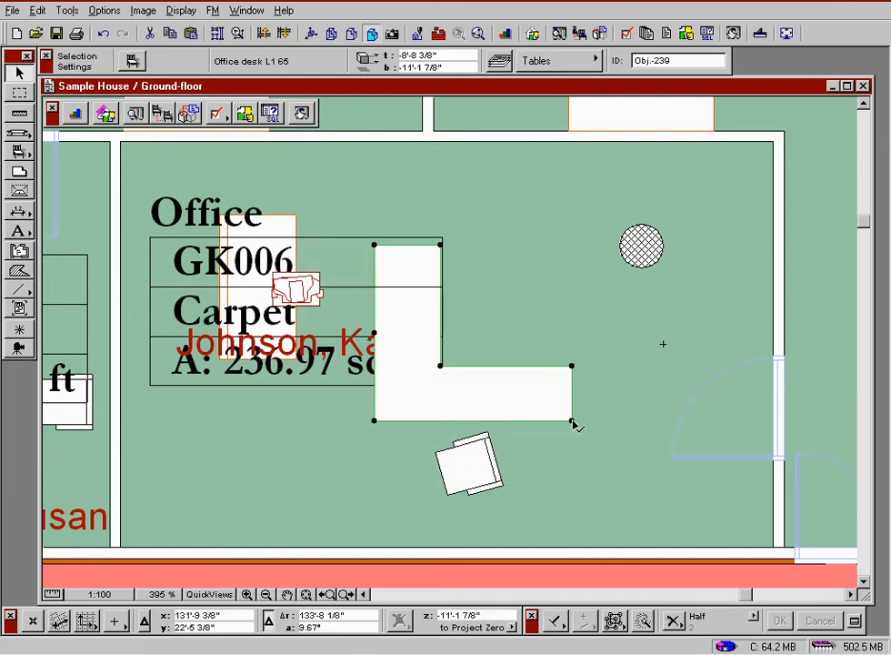
Move the woman figure in office GK006 to the open area just below the round hatched object
click(295, 289)
key(ctrl+d)
click(320, 287)
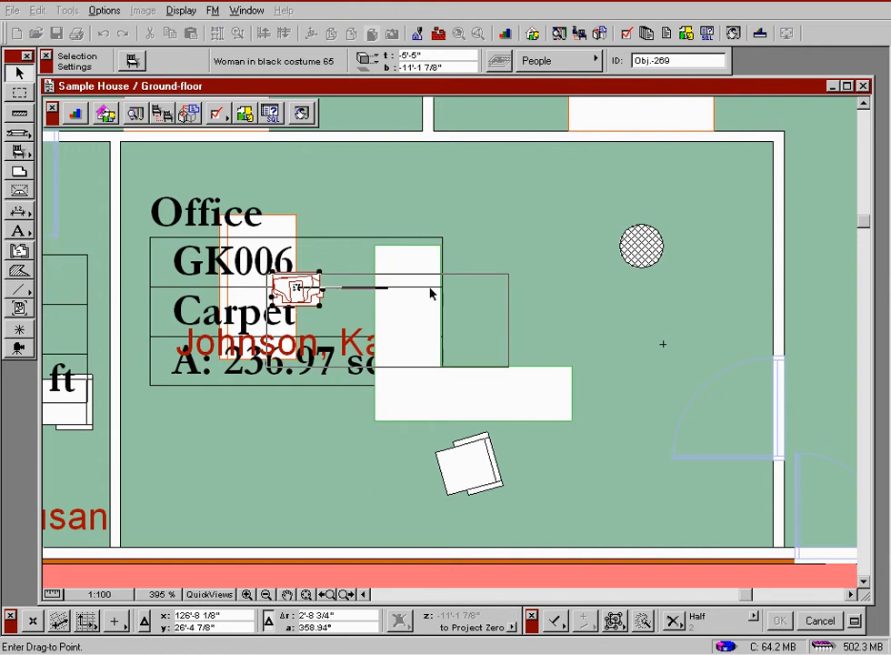
click(599, 286)
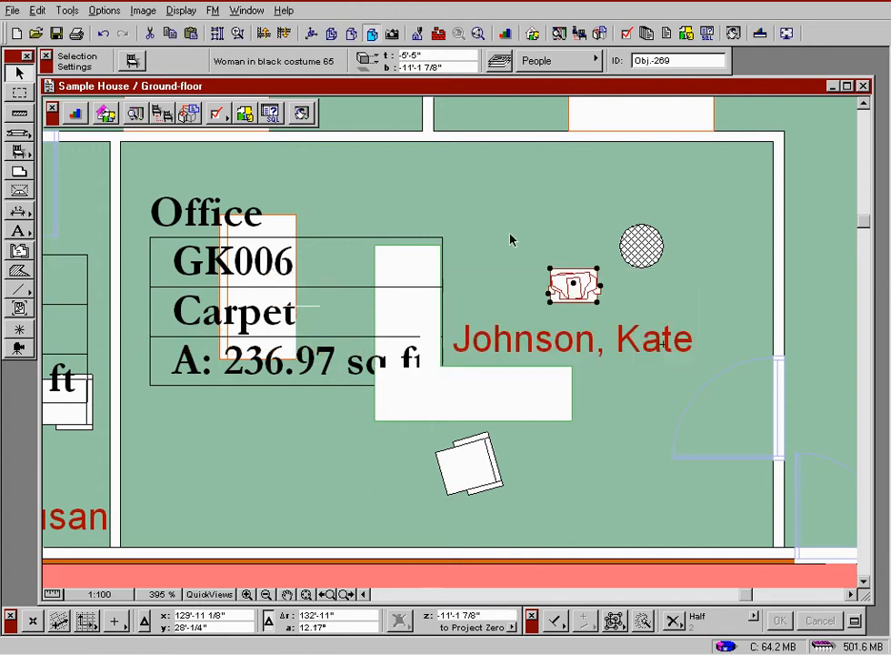
Move the office cabinet by its upper-right corner toward the lower-left part of office GK006
click(293, 232)
key(ctrl+d)
click(296, 215)
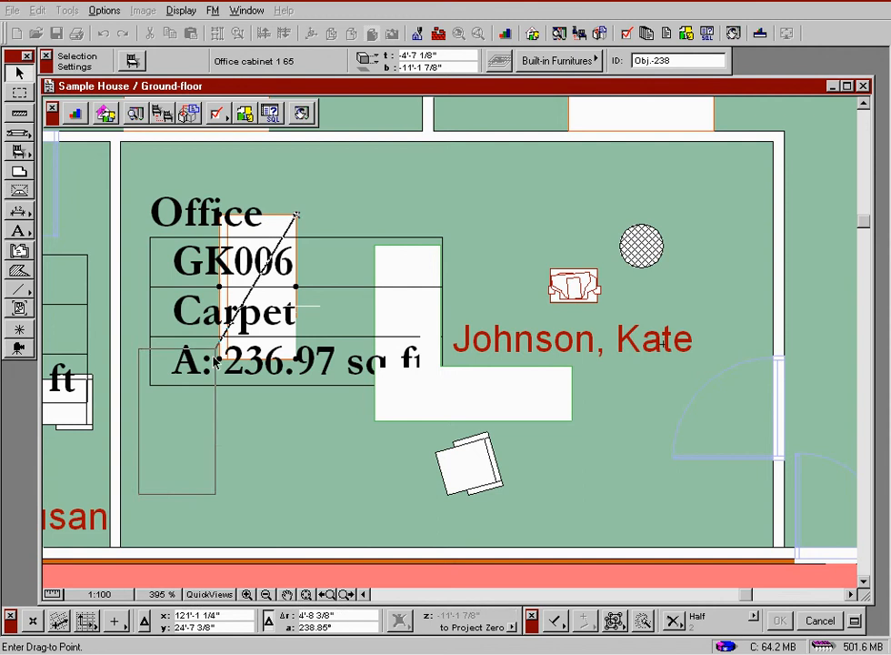
click(202, 401)
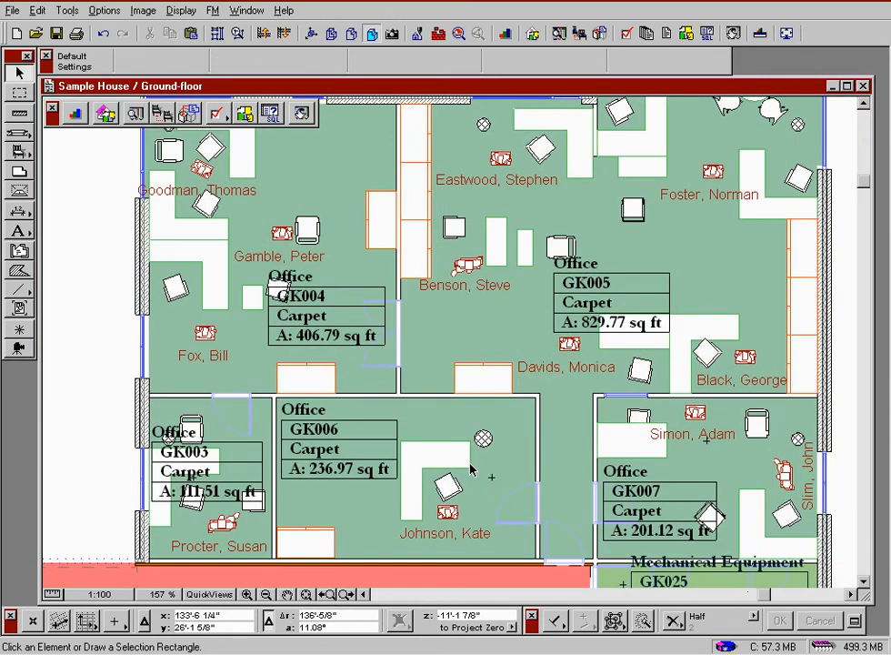
Open the database record of the office chair in GK006 and examine its main parameters and attributes
click(451, 484)
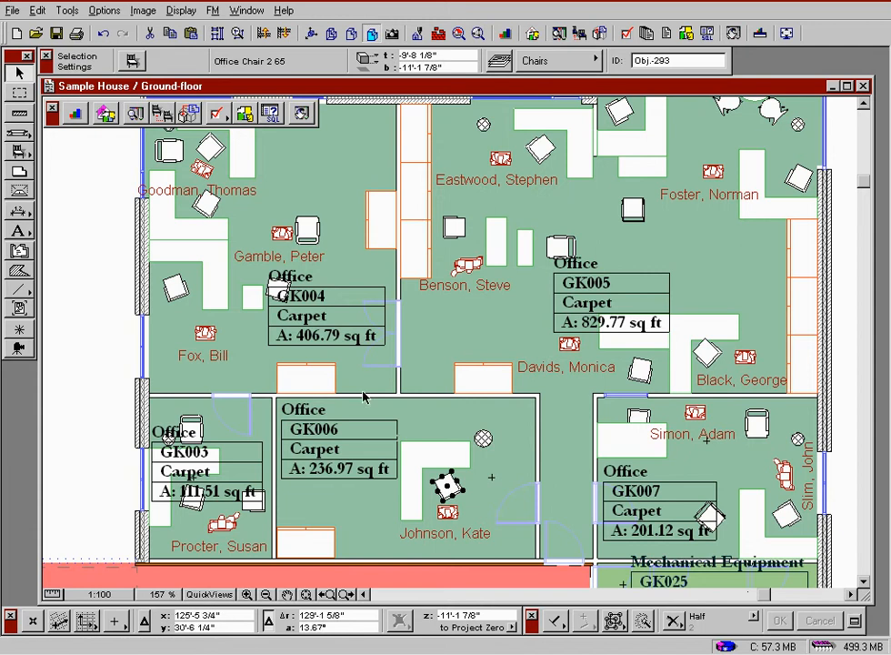
click(136, 117)
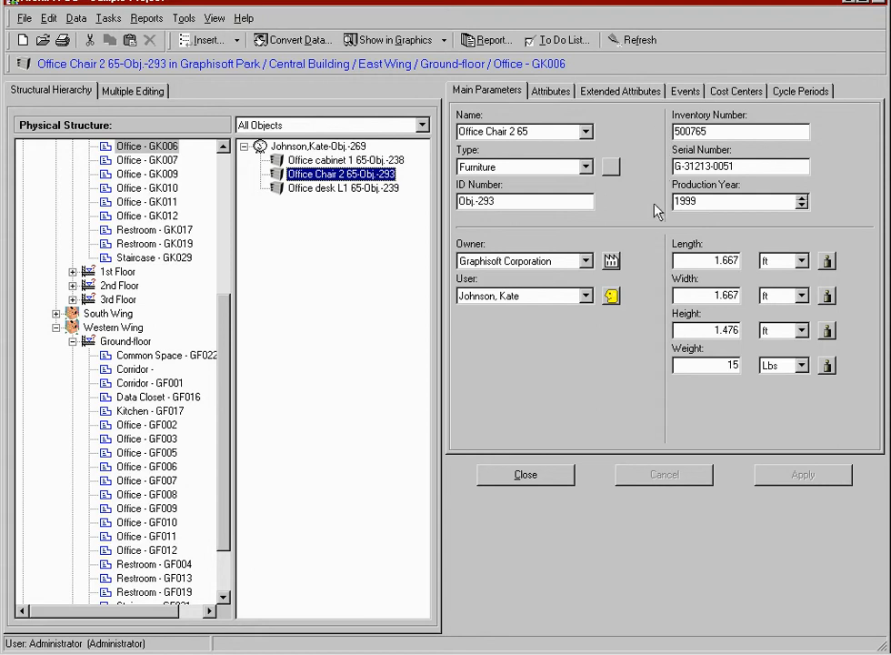
click(563, 93)
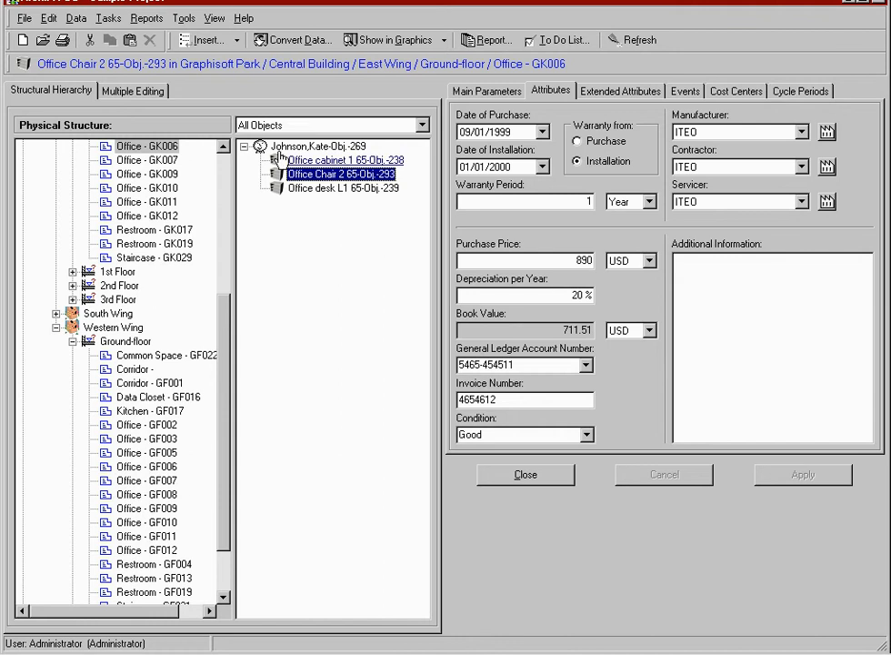
Review the write-off and depreciation policy settings in the database preferences
click(49, 19)
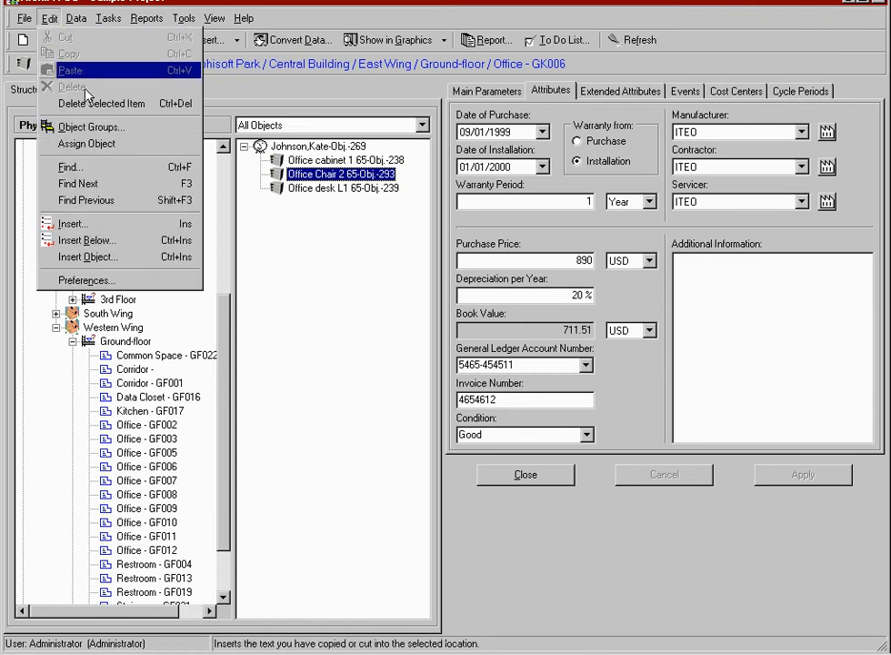
click(164, 281)
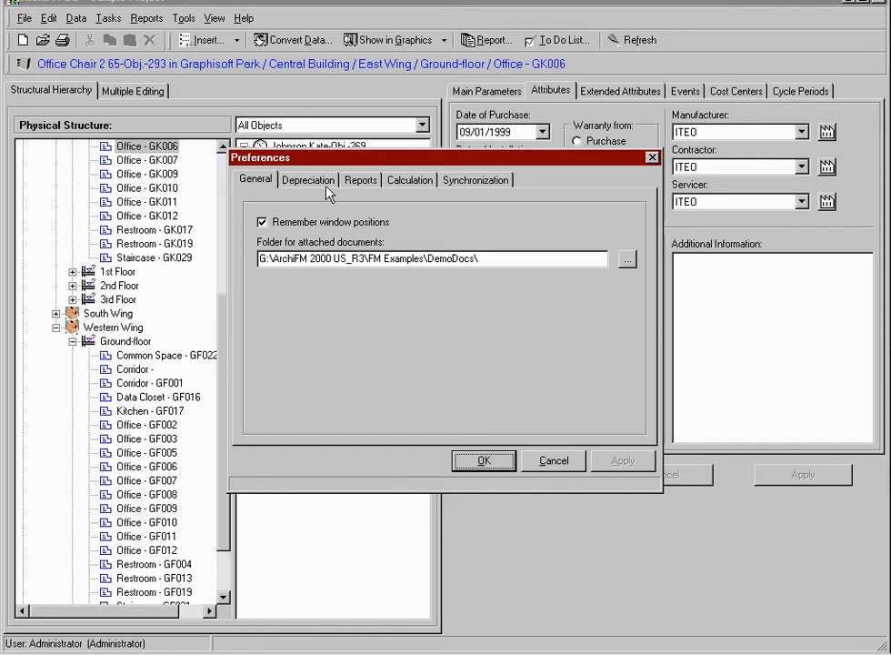
click(309, 180)
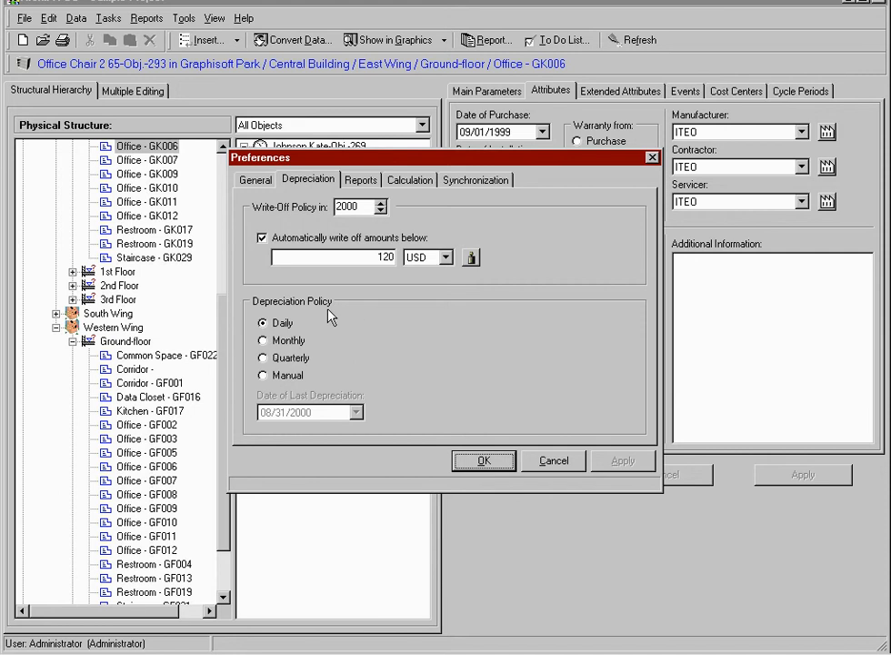
click(501, 462)
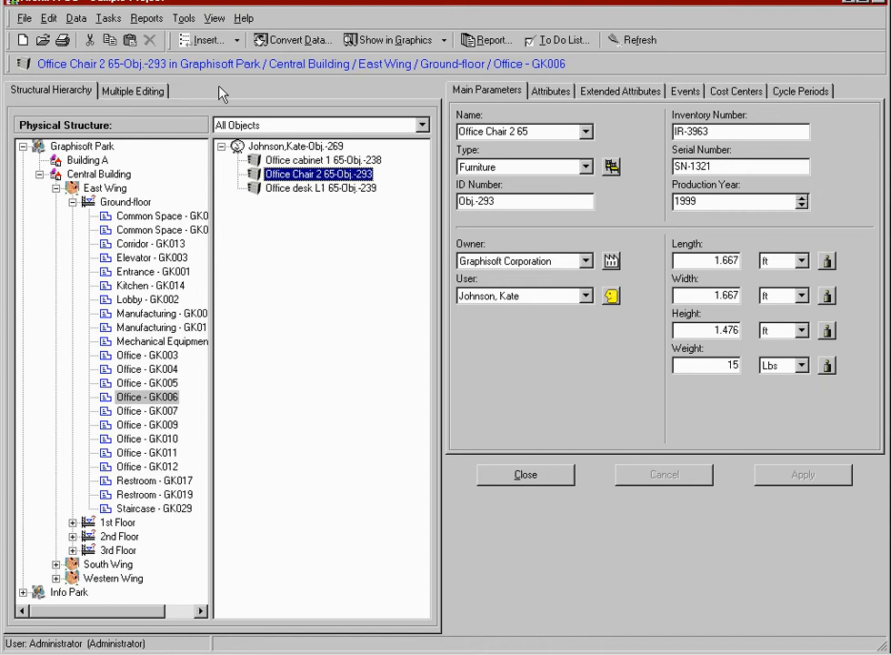
Open the Inventory List report options and limit the report to the Central Building
click(149, 19)
mouse_move(218, 94)
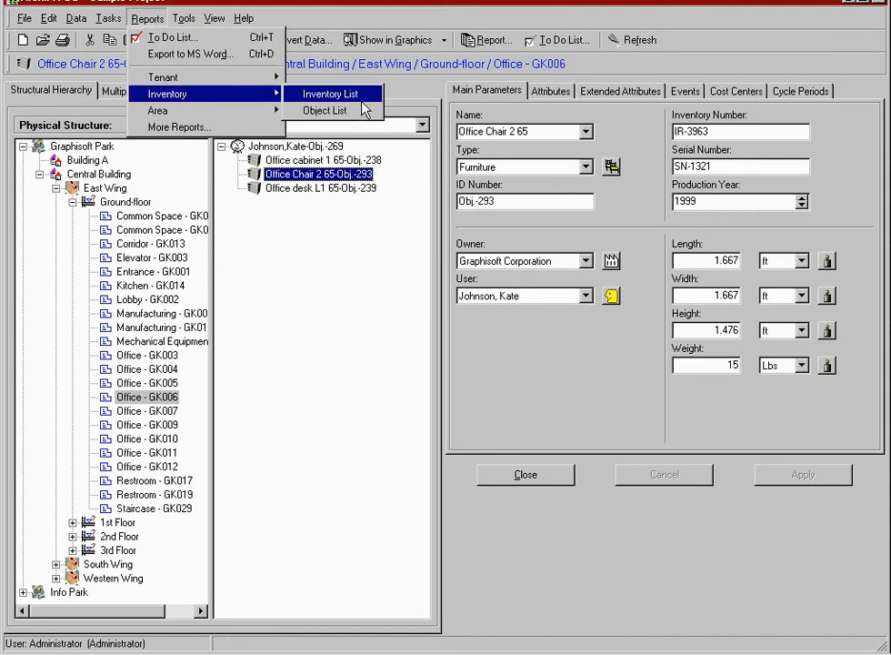
click(376, 99)
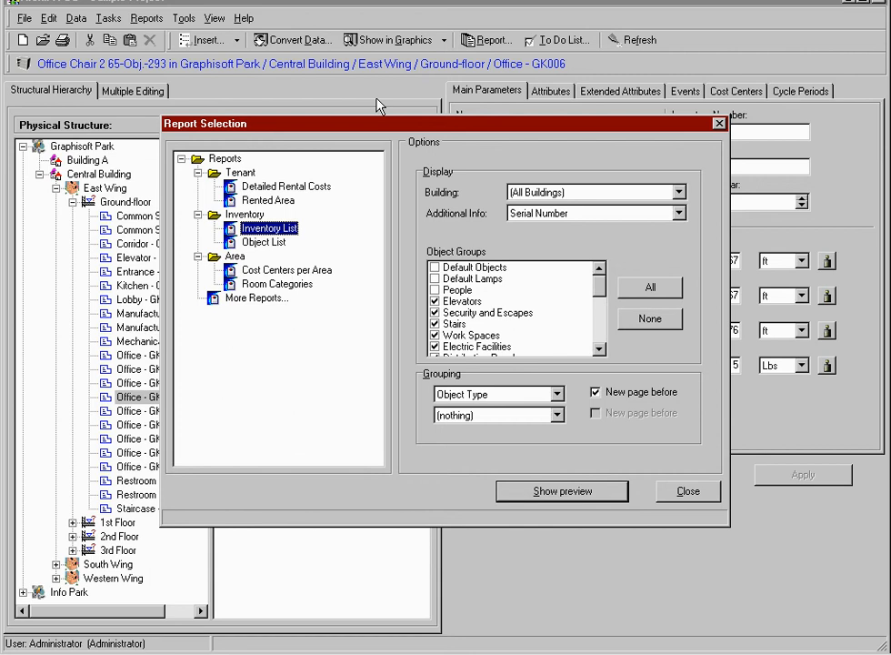
click(591, 192)
click(596, 258)
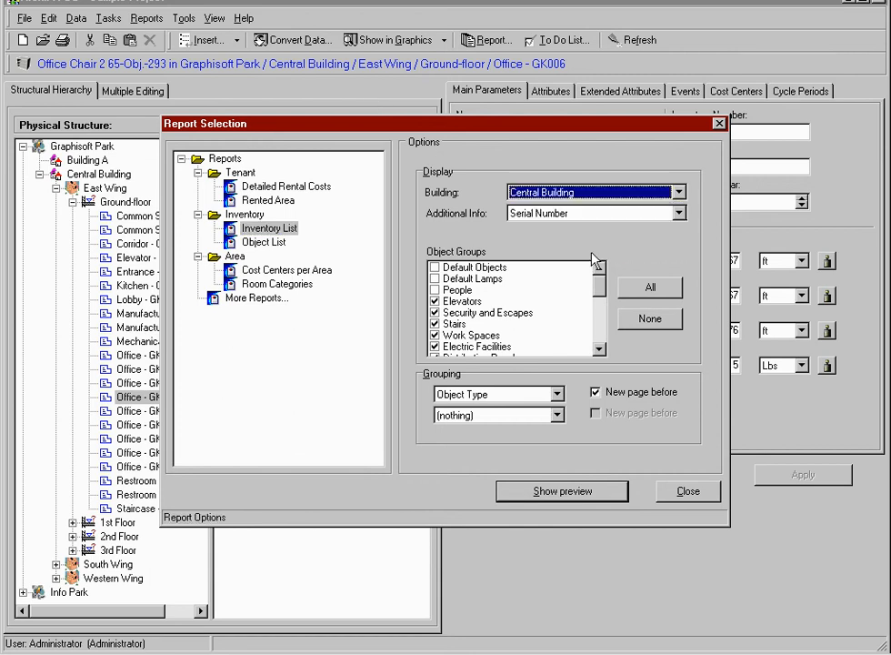
Group the inventory list by Room Number without a new page before each group, preview the report, and close it after review
click(557, 394)
click(553, 419)
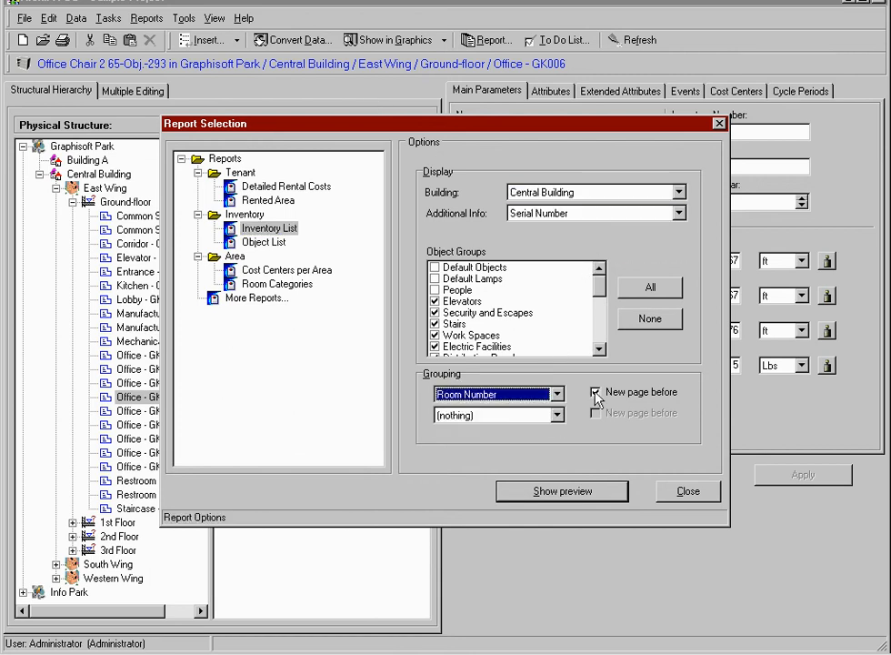
click(596, 394)
click(616, 496)
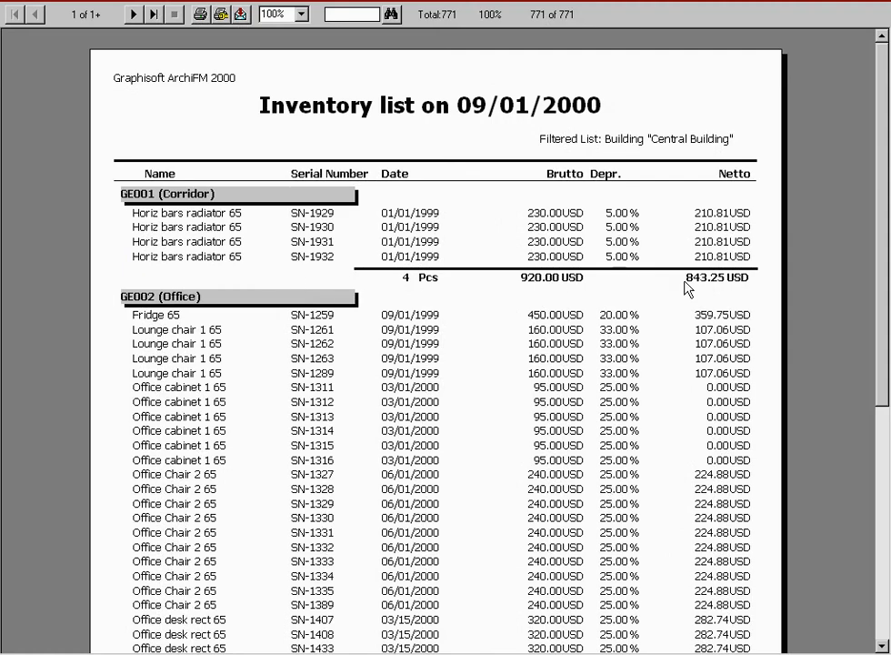
scroll(881, 293, down, 5)
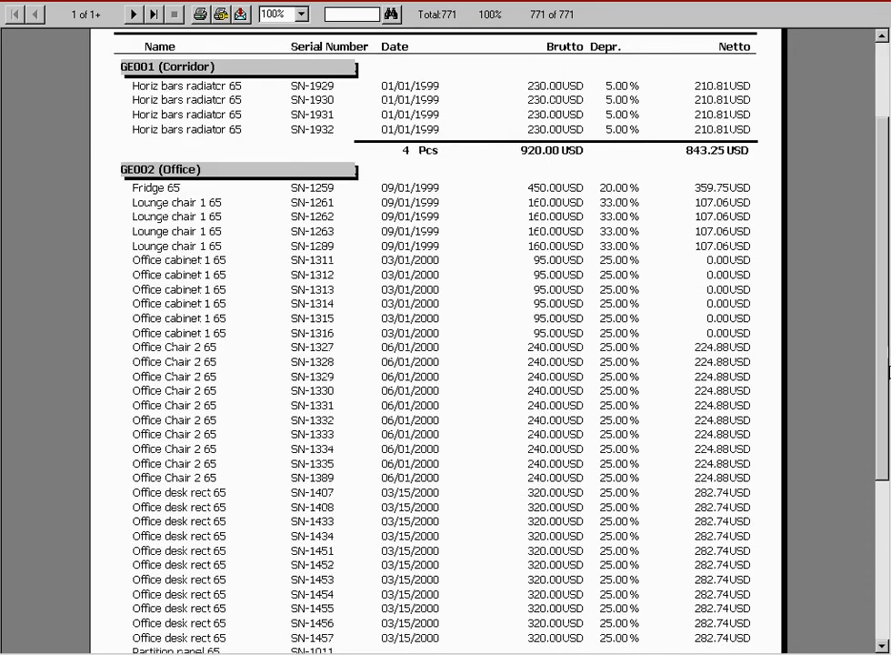
click(884, 8)
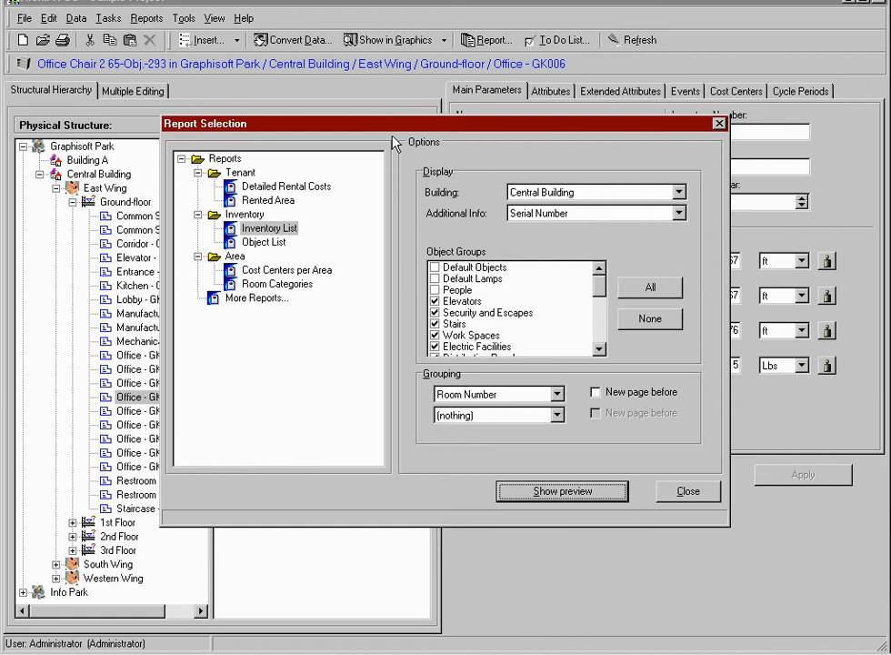
Set up an Object List report for the Central Building, grouped by Room Number and showing objects of the same type only once
click(277, 243)
click(583, 200)
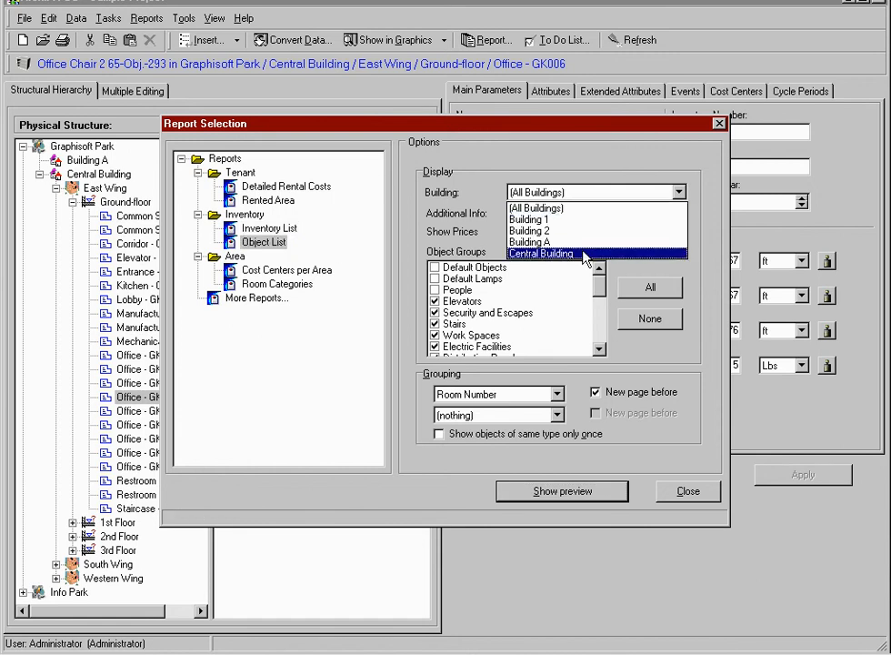
click(583, 255)
click(556, 394)
click(546, 421)
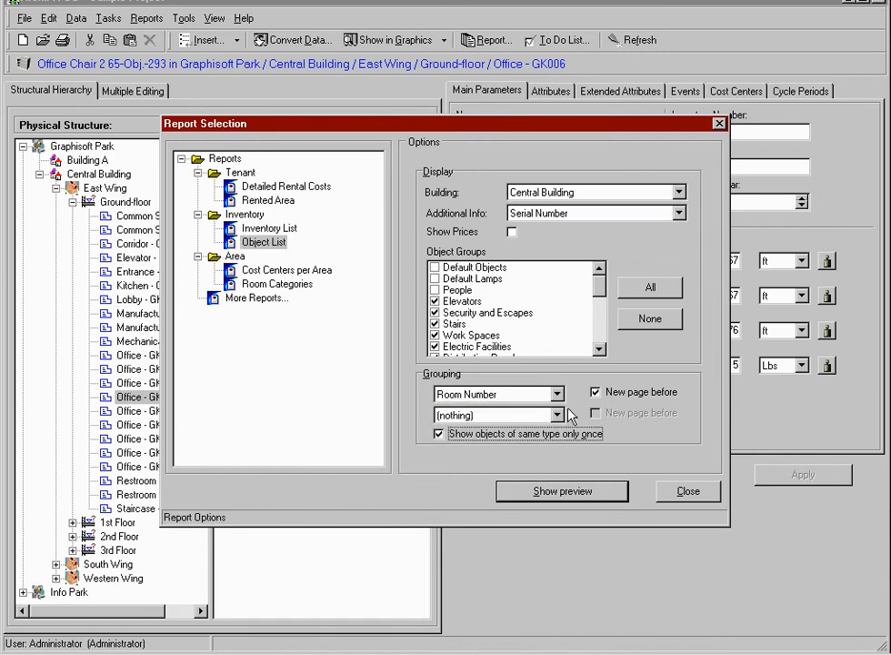
Turn off the new page before each room group and preview the object count report through its lower part
click(596, 392)
click(612, 498)
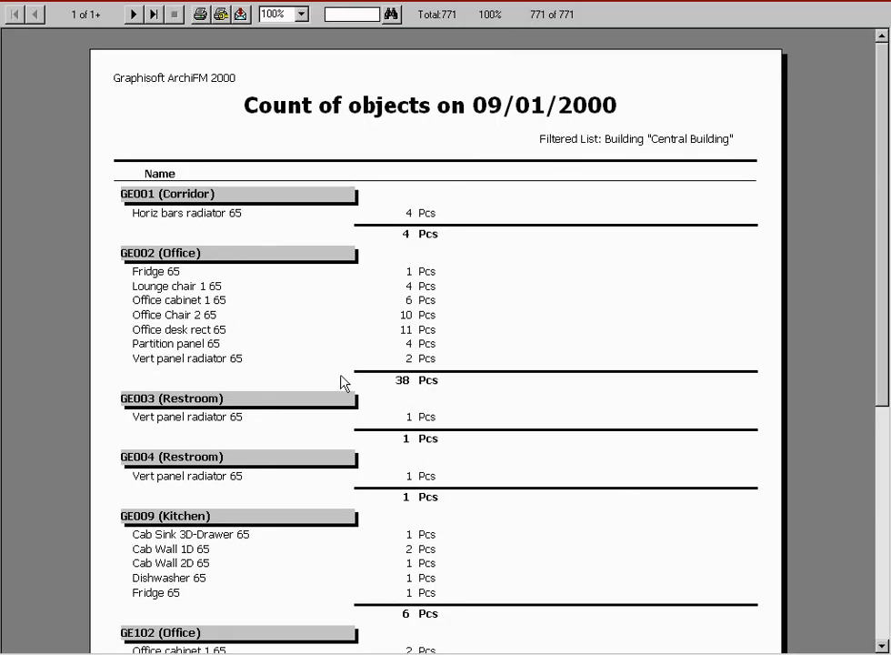
drag(882, 393, 885, 621)
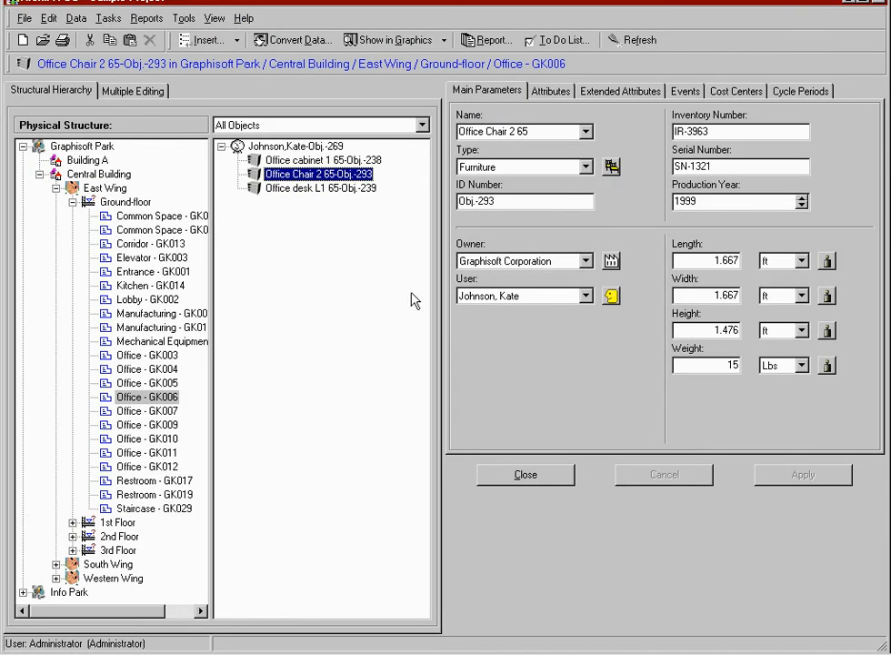
Run the Redundant asset tags query in the Query Editor, check its results, and close the results window
click(108, 18)
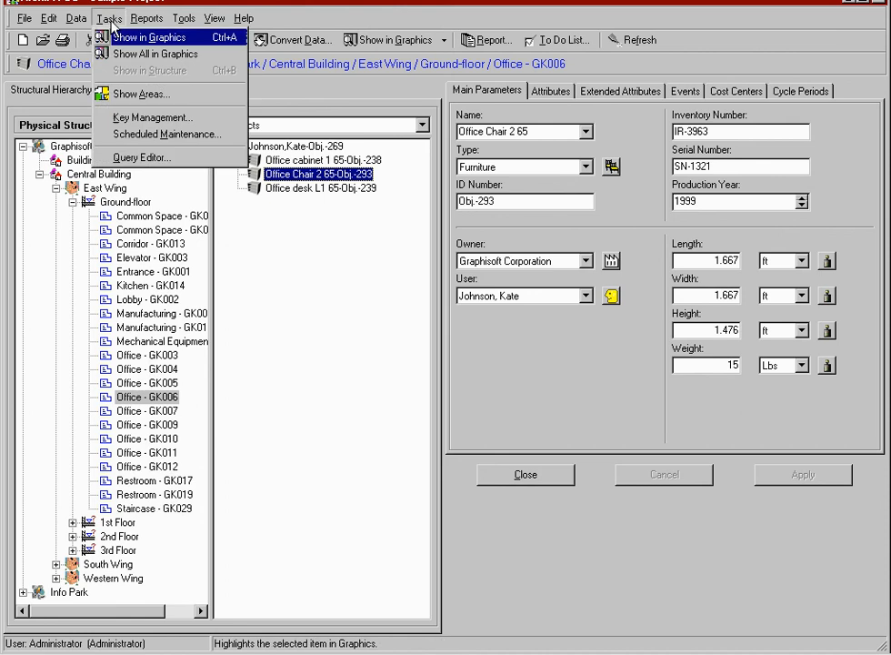
click(194, 160)
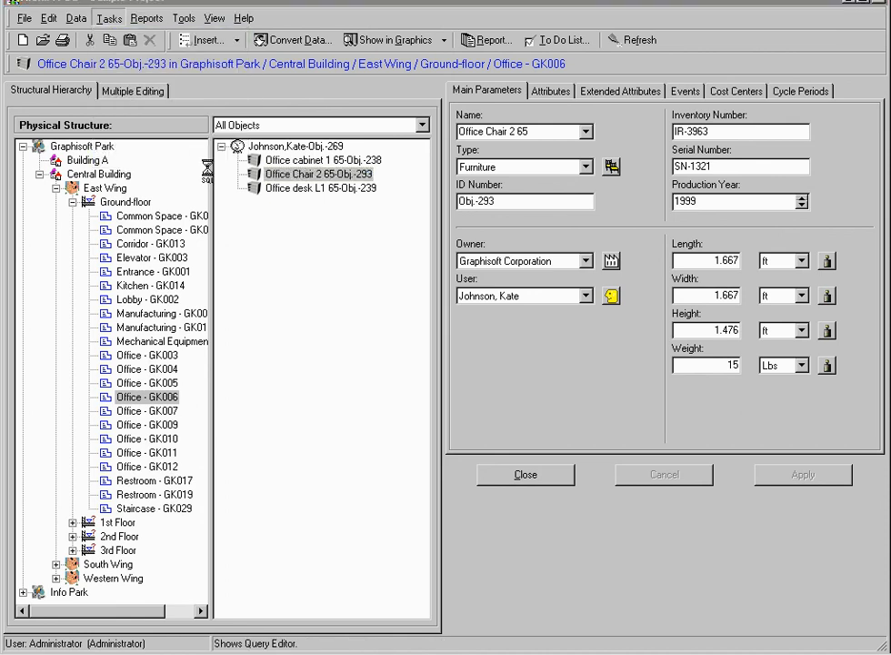
click(206, 130)
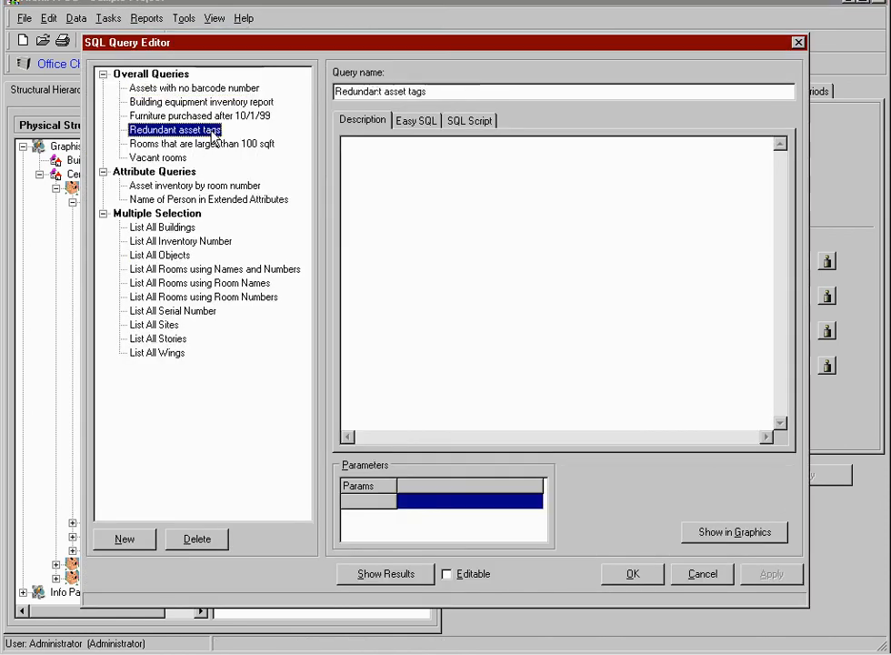
click(218, 88)
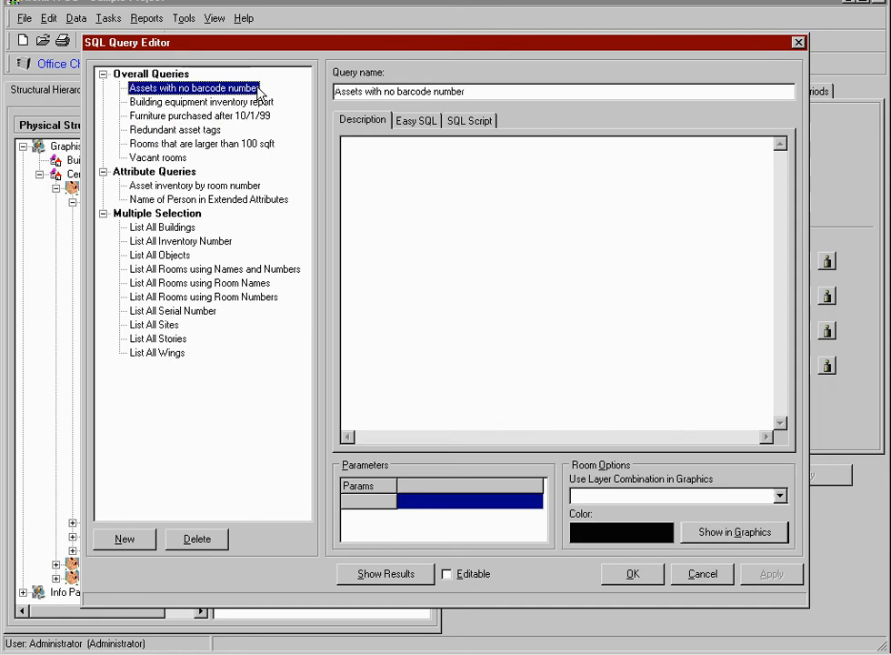
click(218, 130)
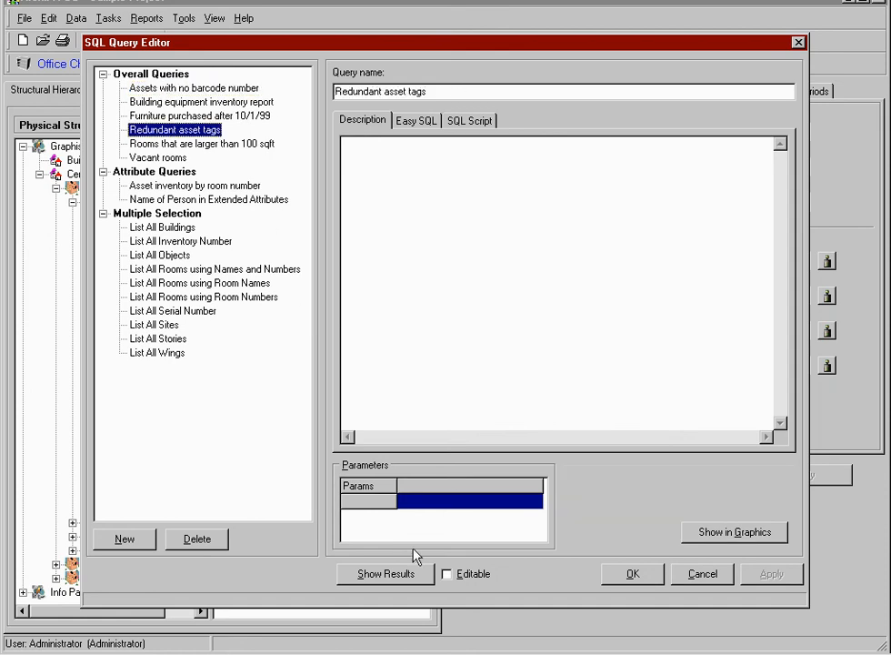
click(424, 574)
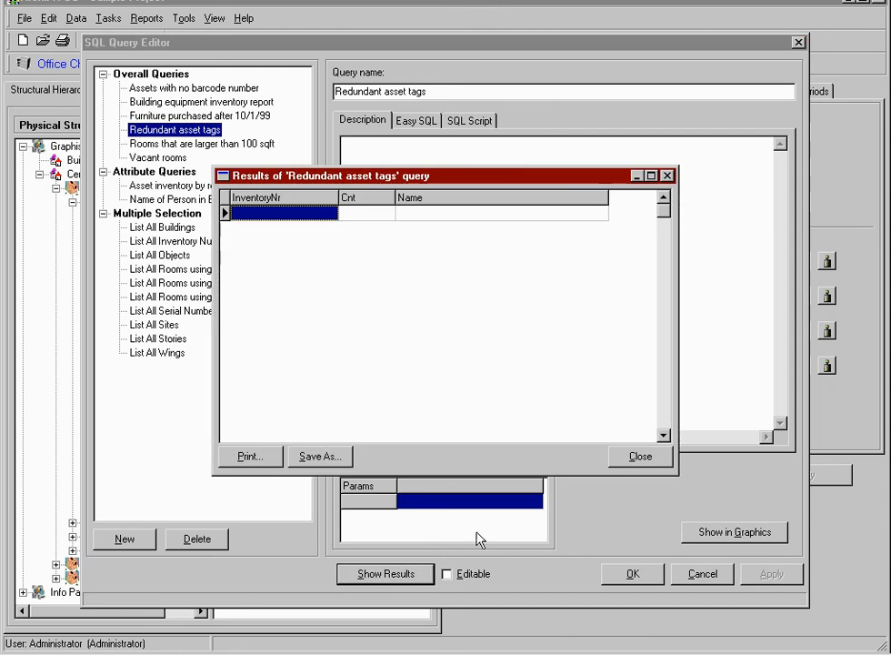
click(628, 459)
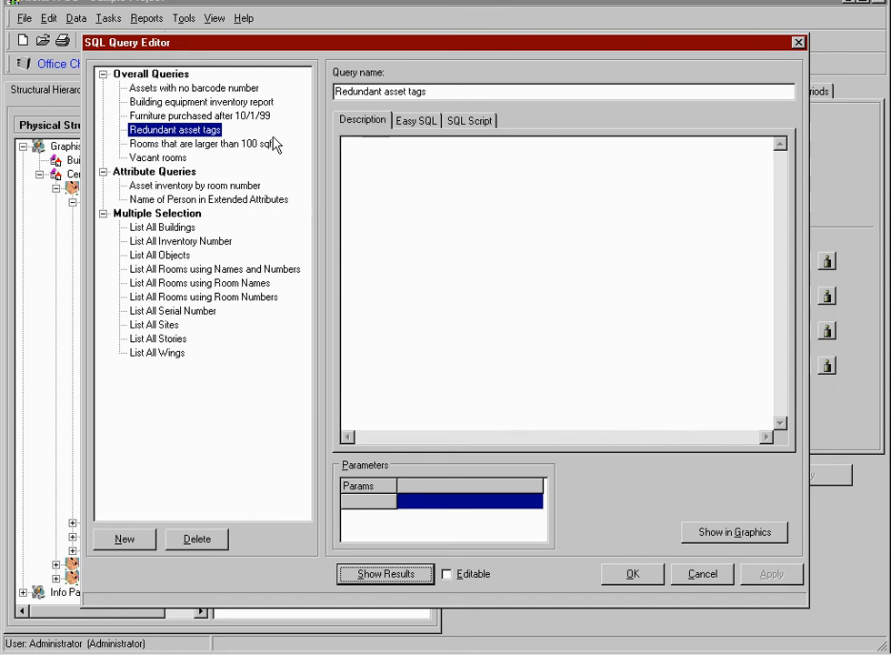
Run the Assets with no barcode number query, check its results, and close the results window
click(250, 88)
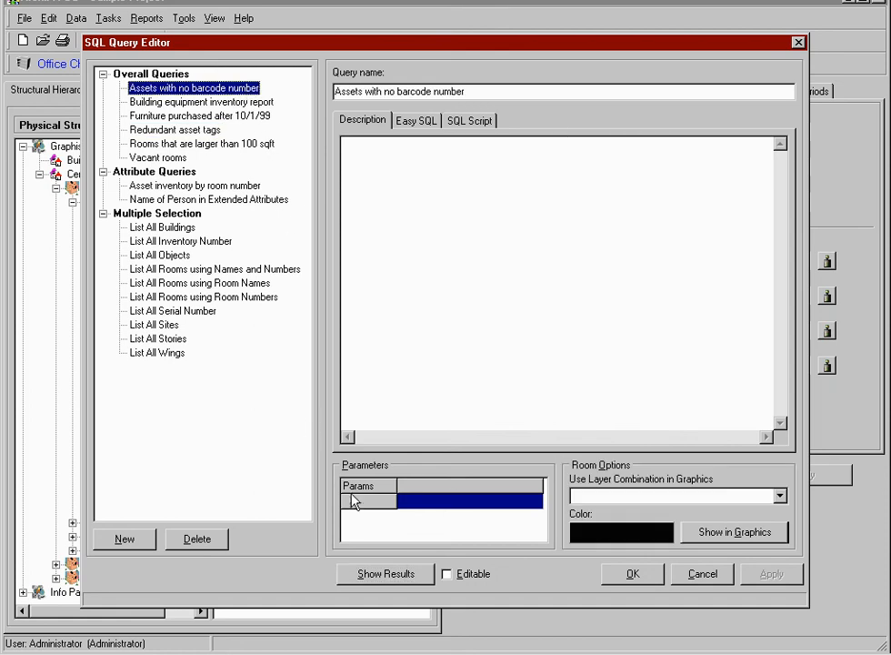
click(425, 574)
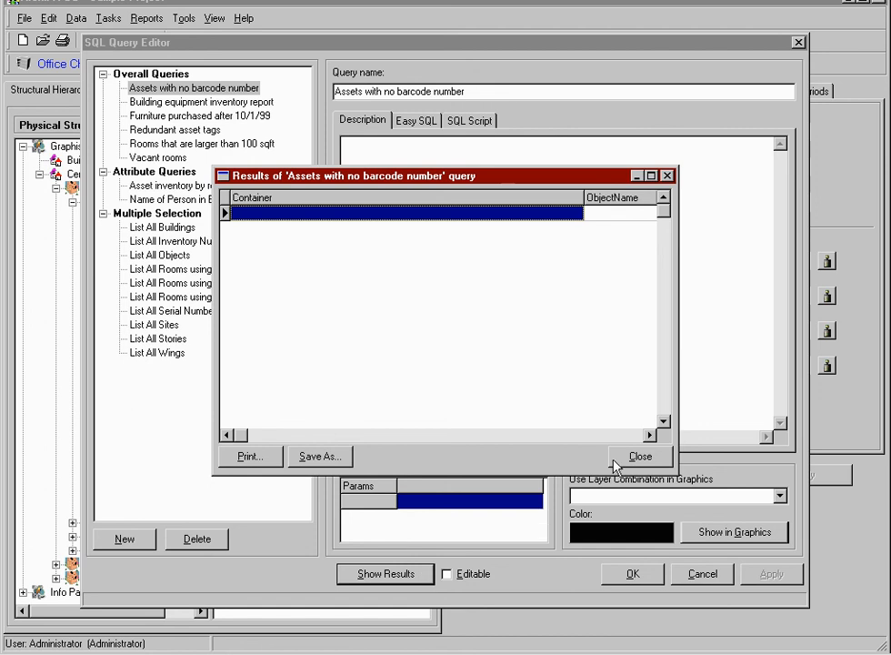
click(640, 457)
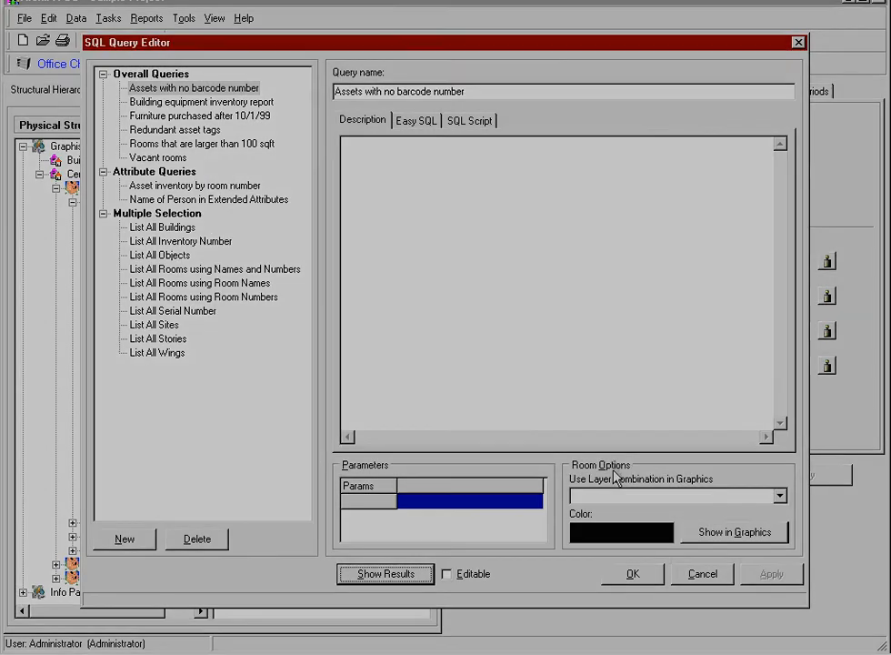